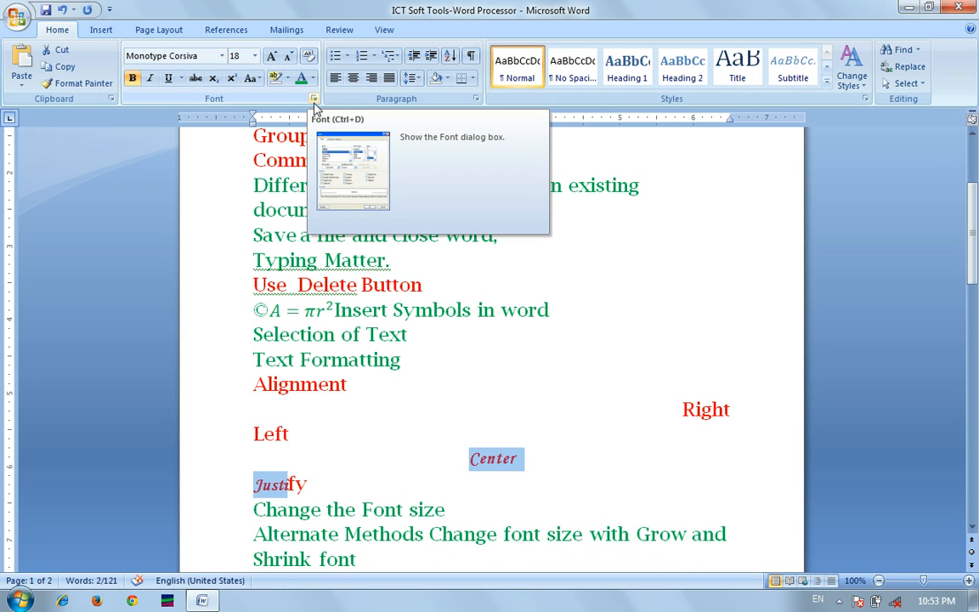
Use the Font dialog to set Center and the start of Justify to Modern No. 20, size 20.
click(314, 100)
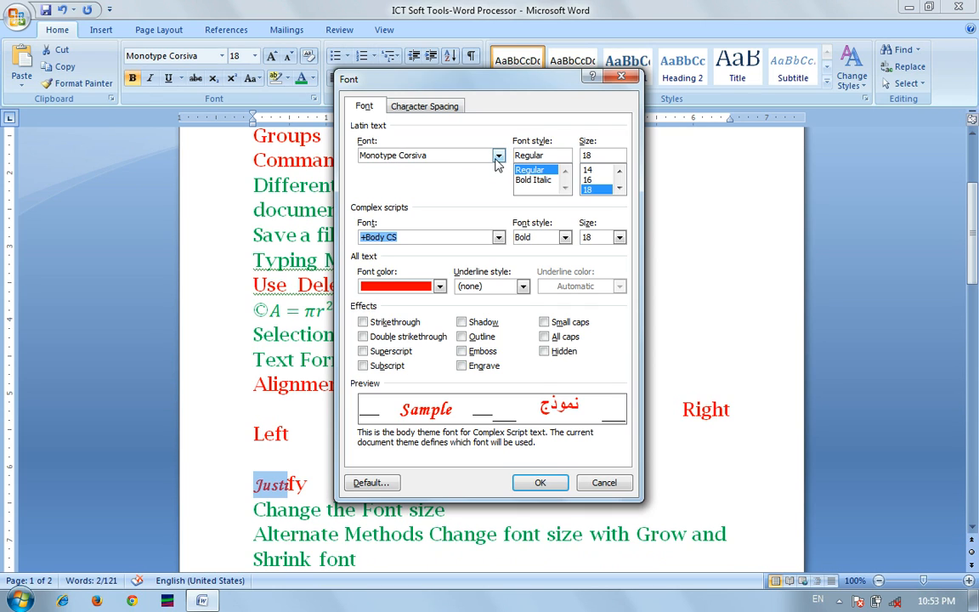
click(447, 153)
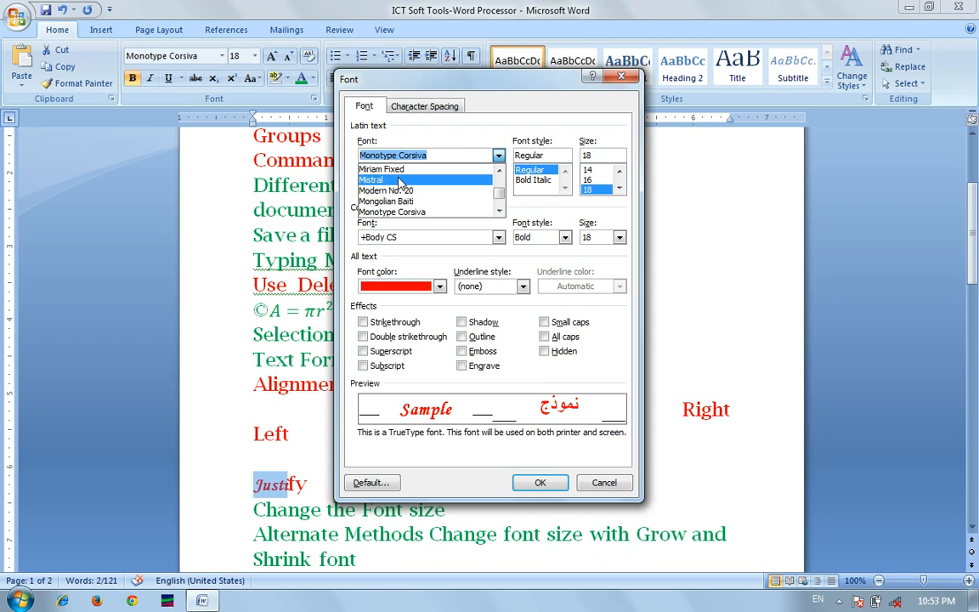
click(415, 192)
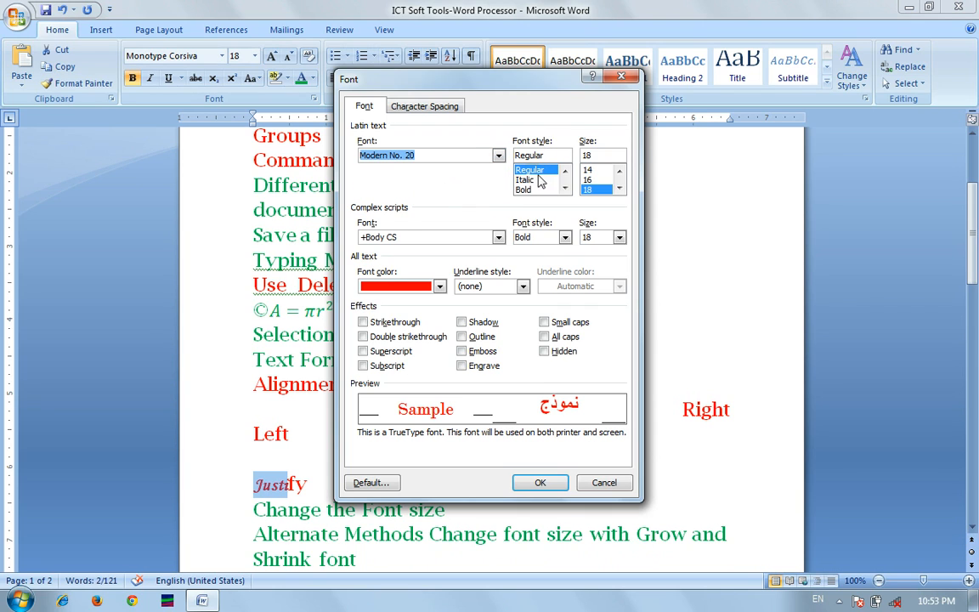
double_click(620, 189)
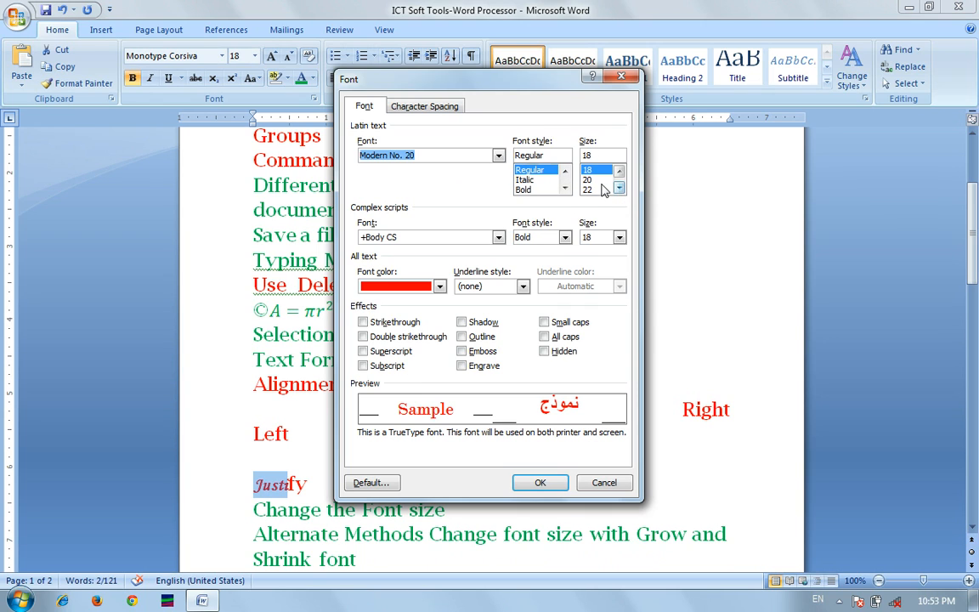
click(590, 179)
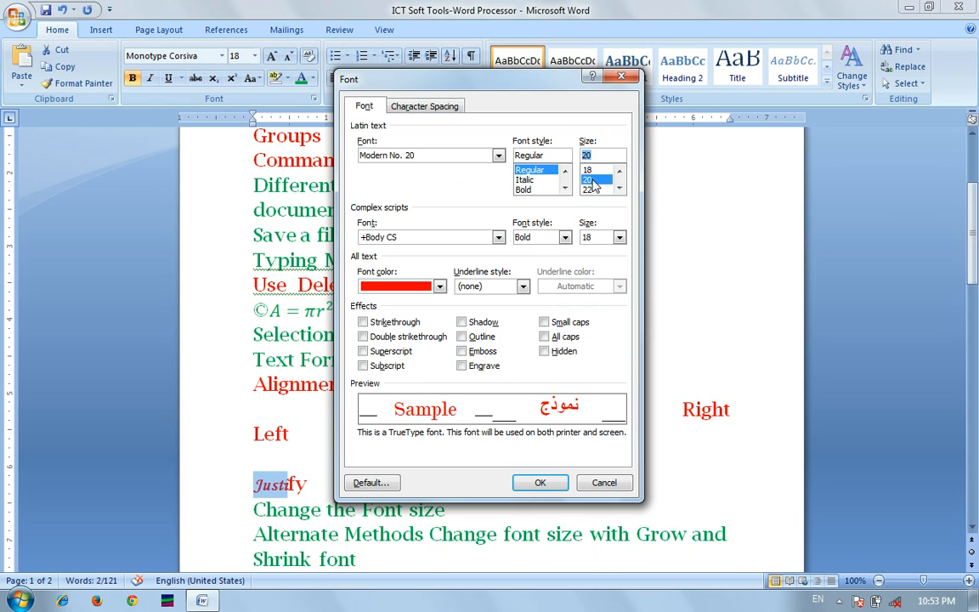
click(541, 482)
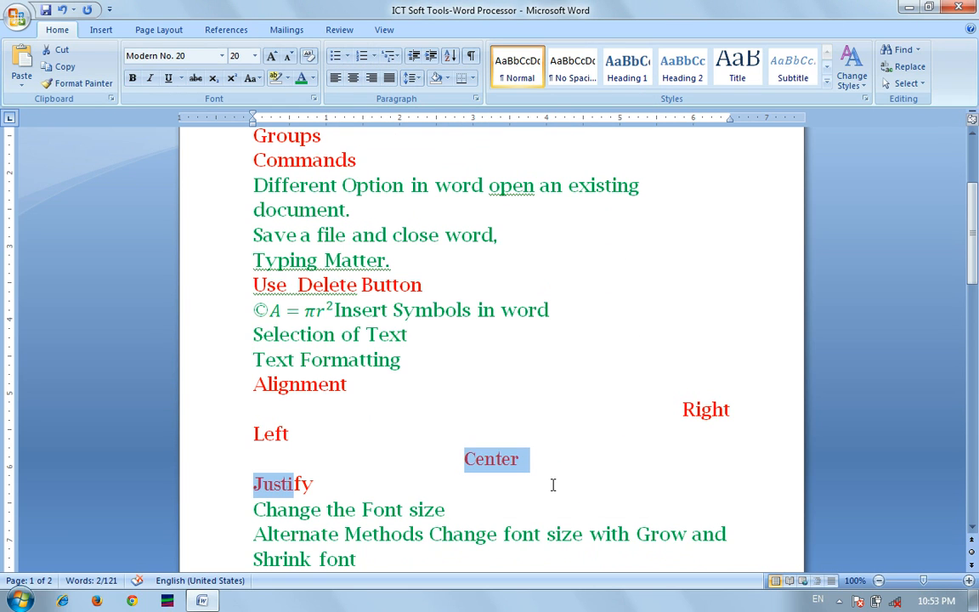
From the mini toolbar set the selection to Algerian 22, growing to 24 then shrinking back to 22.
right_click(493, 467)
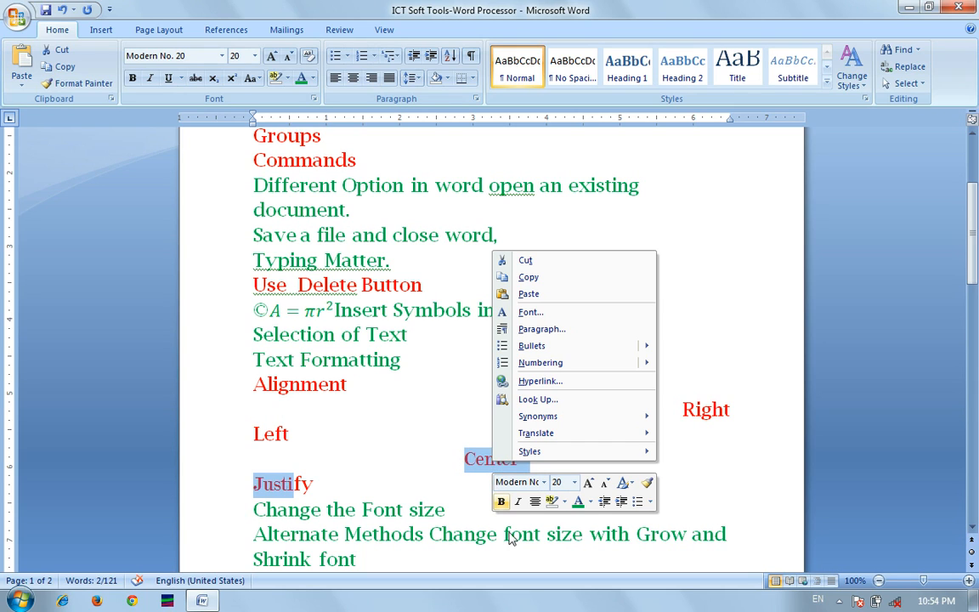
click(545, 483)
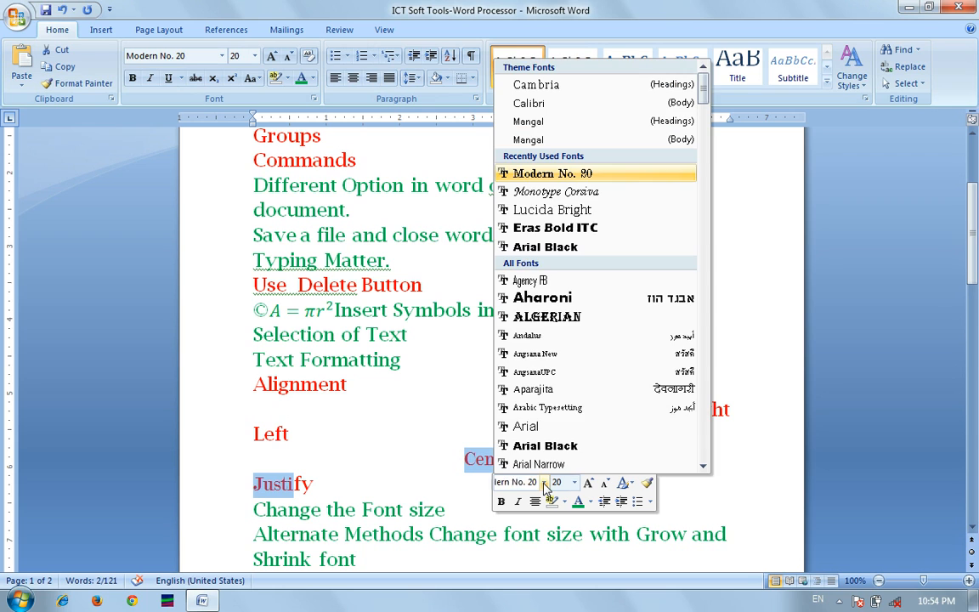
click(542, 321)
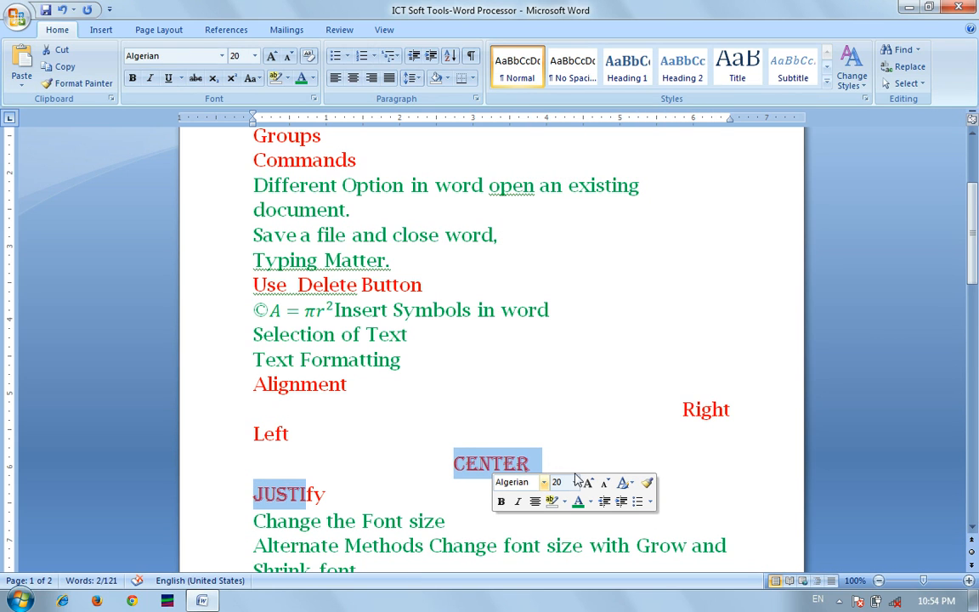
click(576, 483)
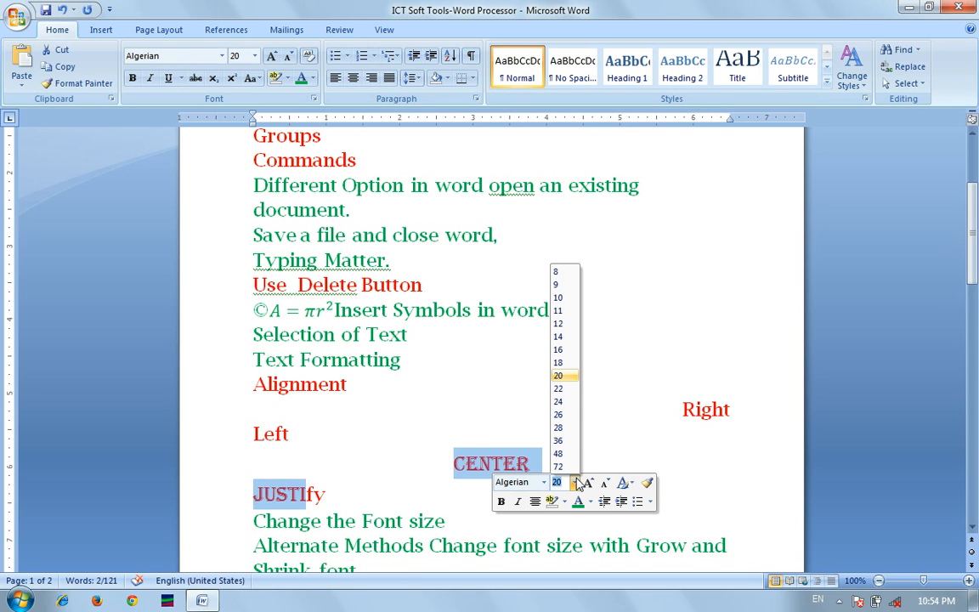
click(557, 389)
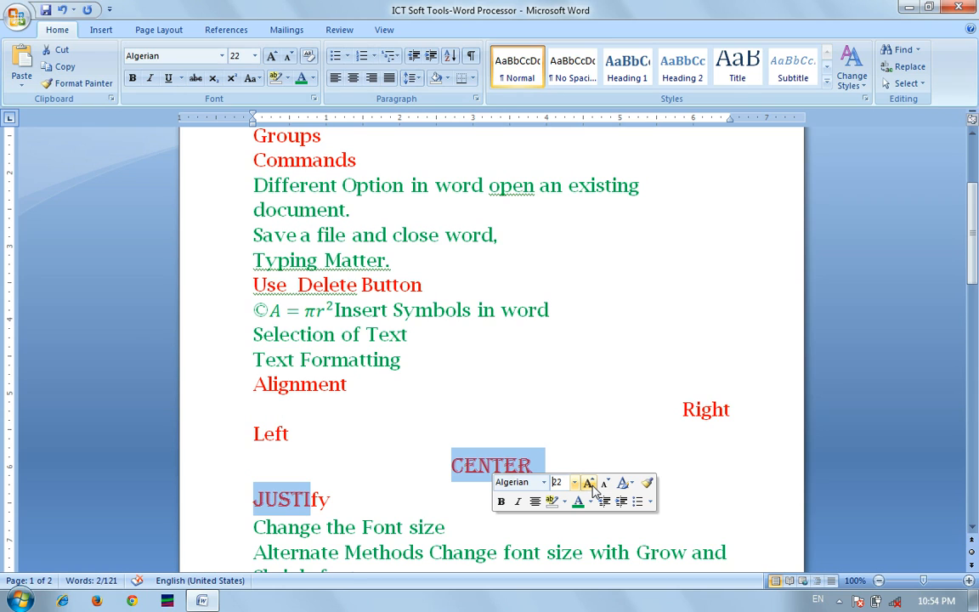
click(588, 484)
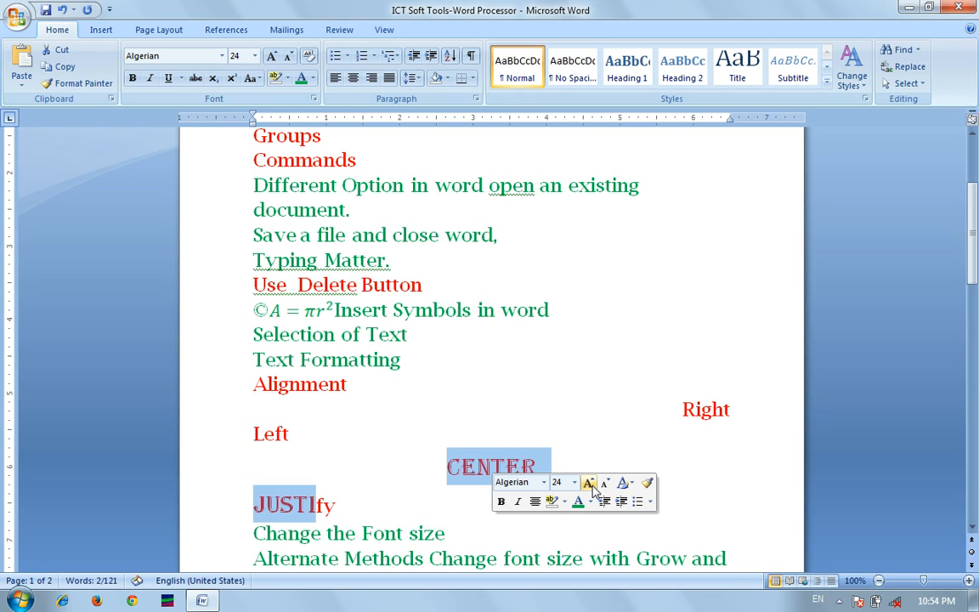
click(607, 485)
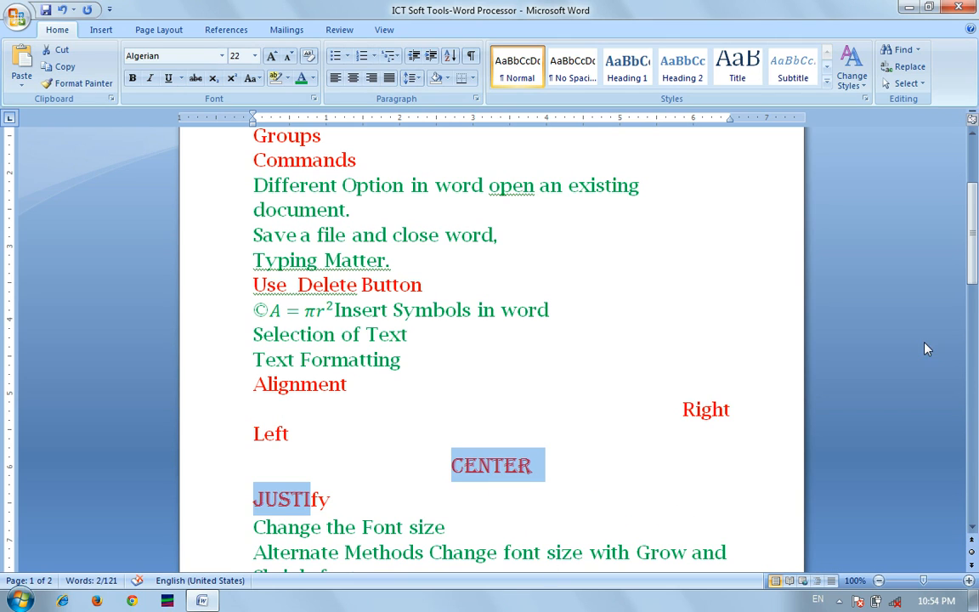
Add a new line X² with a superscript 2 below the Adding Superscript and subscript topic.
click(972, 532)
click(973, 532)
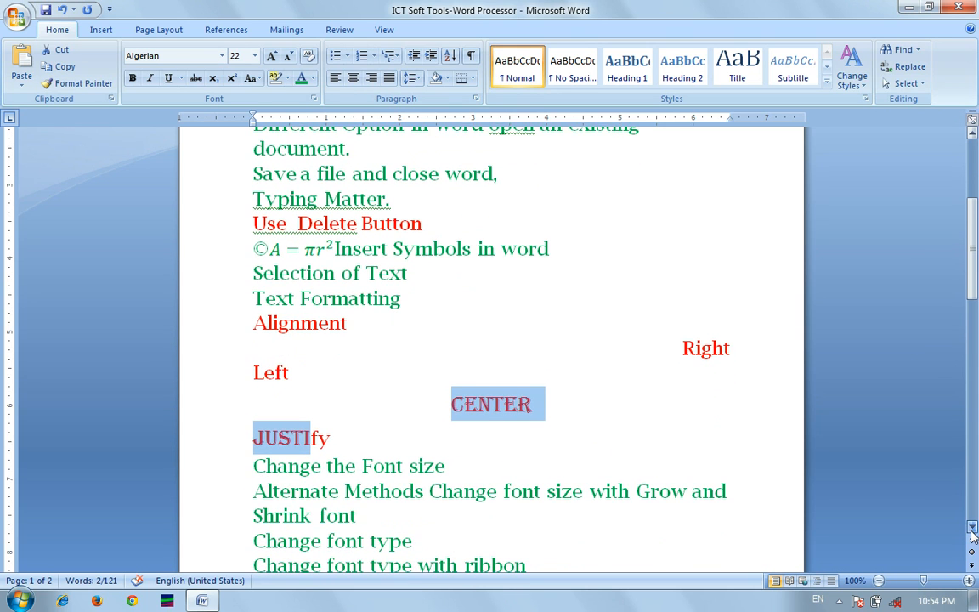
click(973, 531)
click(973, 531)
click(972, 531)
click(973, 531)
click(972, 532)
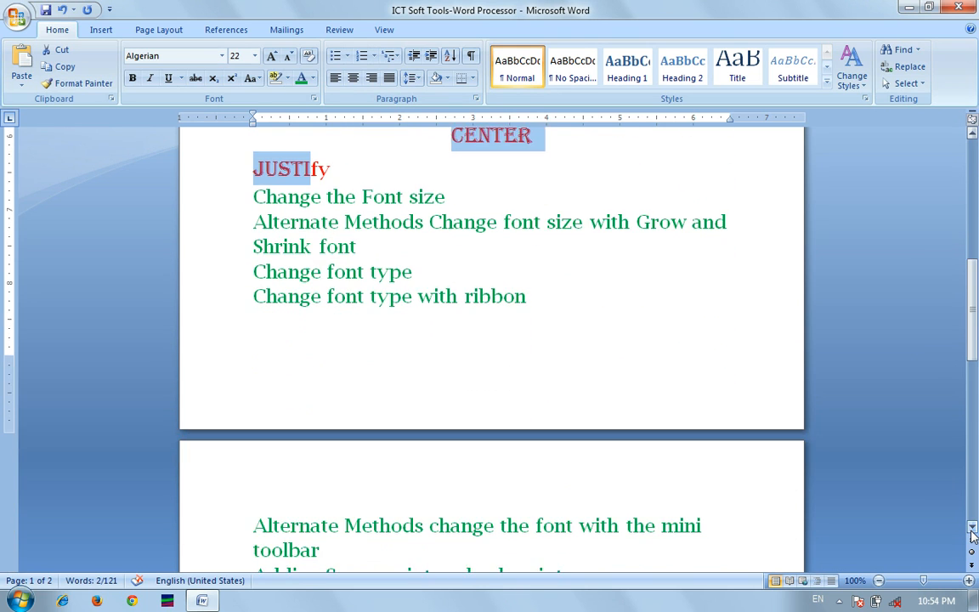
click(973, 531)
click(973, 531)
click(972, 531)
click(972, 532)
click(972, 531)
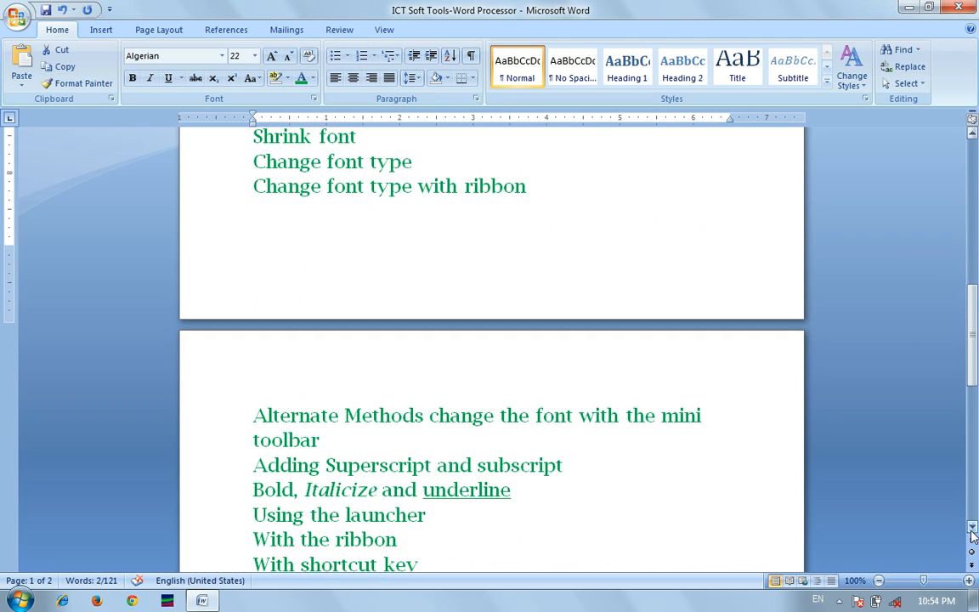
click(973, 531)
click(972, 531)
click(973, 532)
click(973, 532)
click(972, 531)
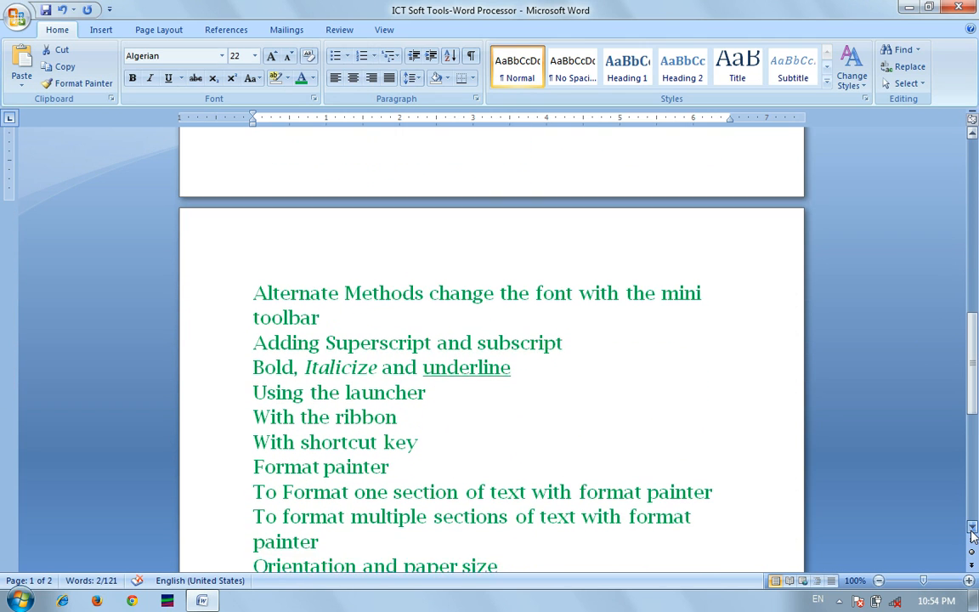
click(973, 532)
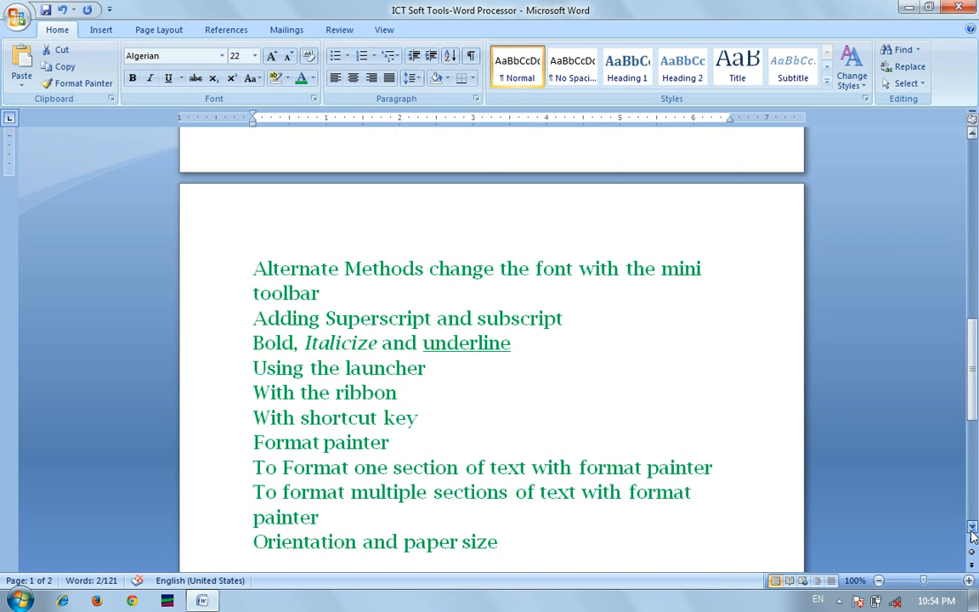
click(599, 310)
key(Return)
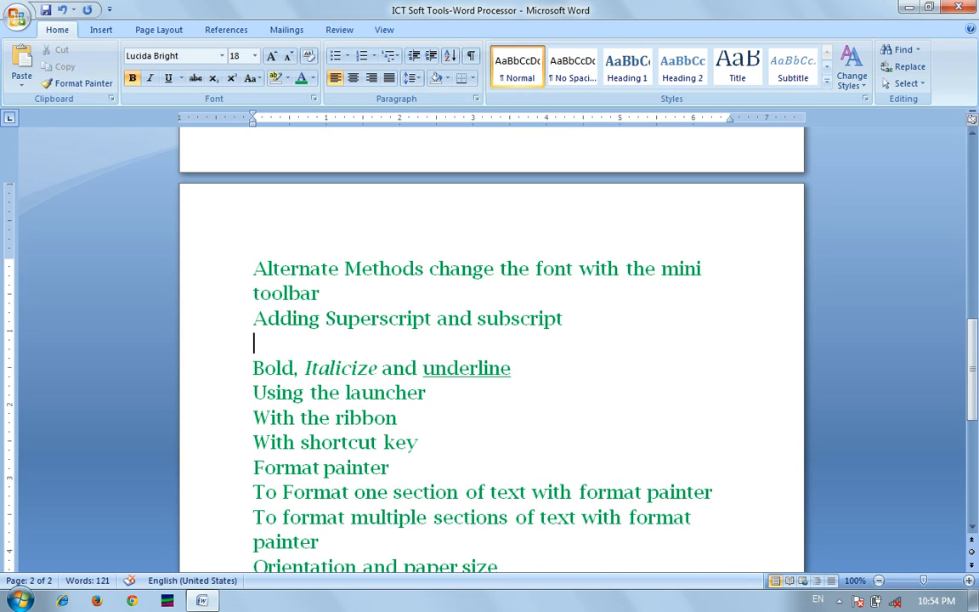
text(x)
key(BackSpace)
text(X2)
key(shift+Left)
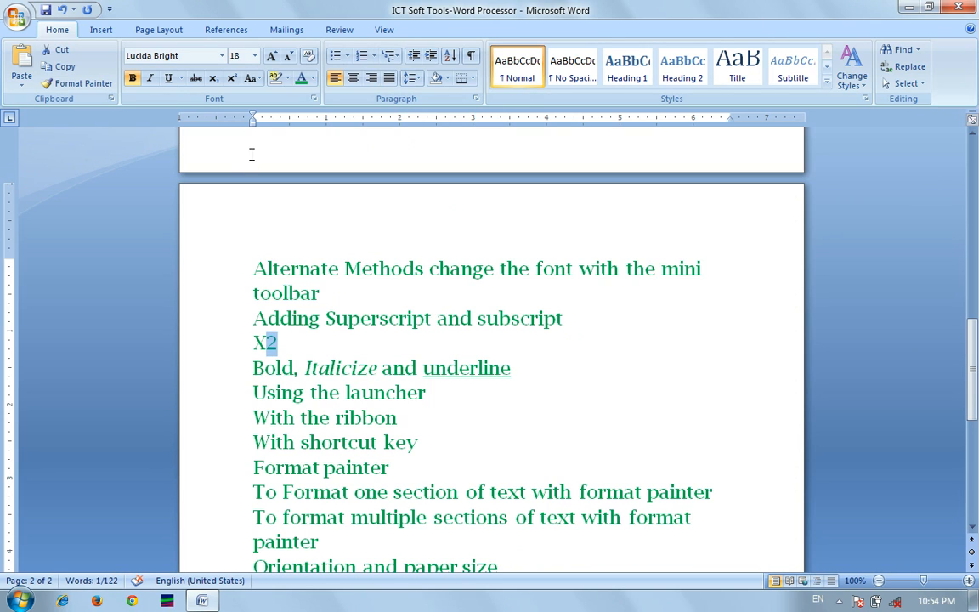
click(237, 79)
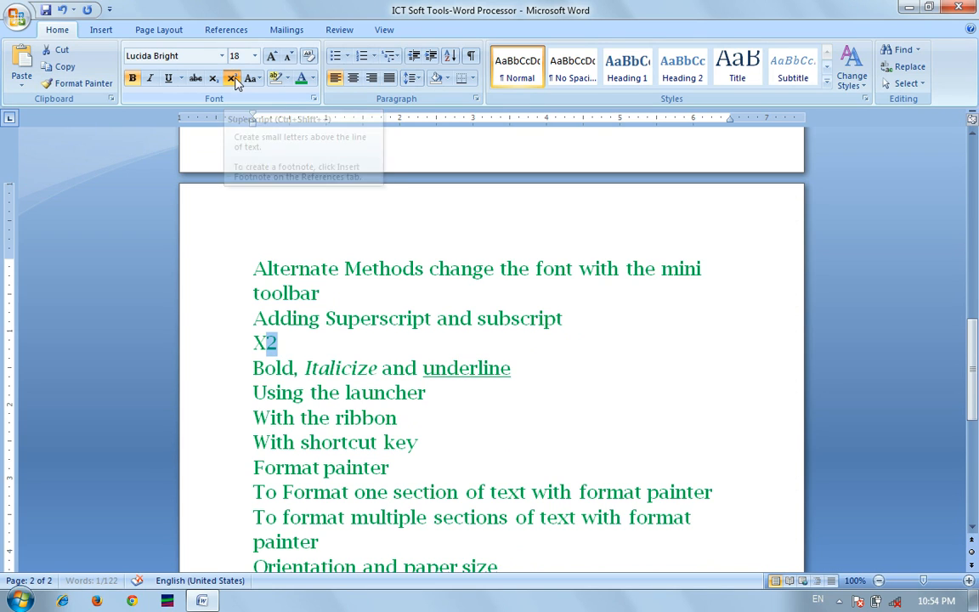
click(321, 340)
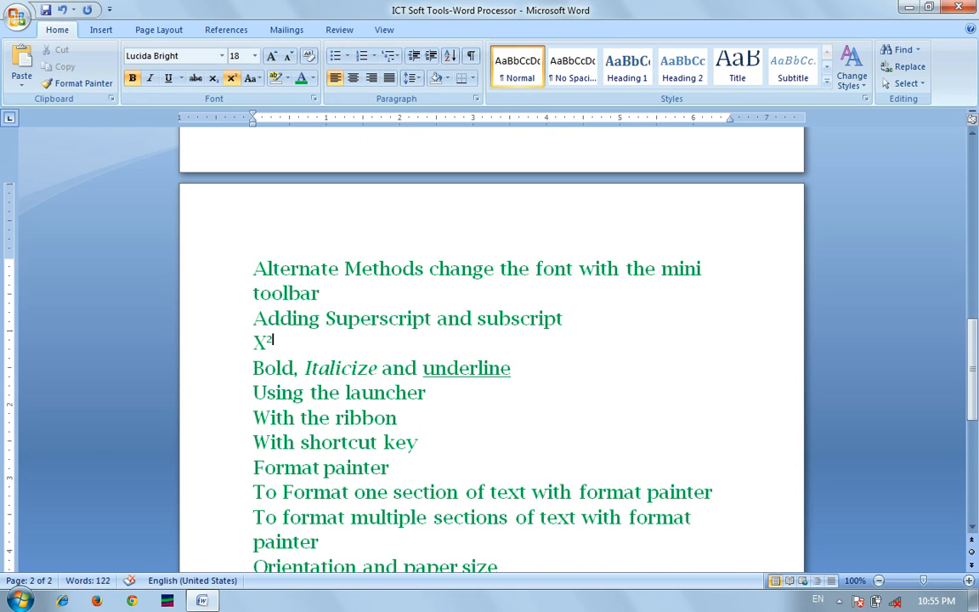
Add a line O2 beneath it with the 2 formatted as subscript.
key(Return)
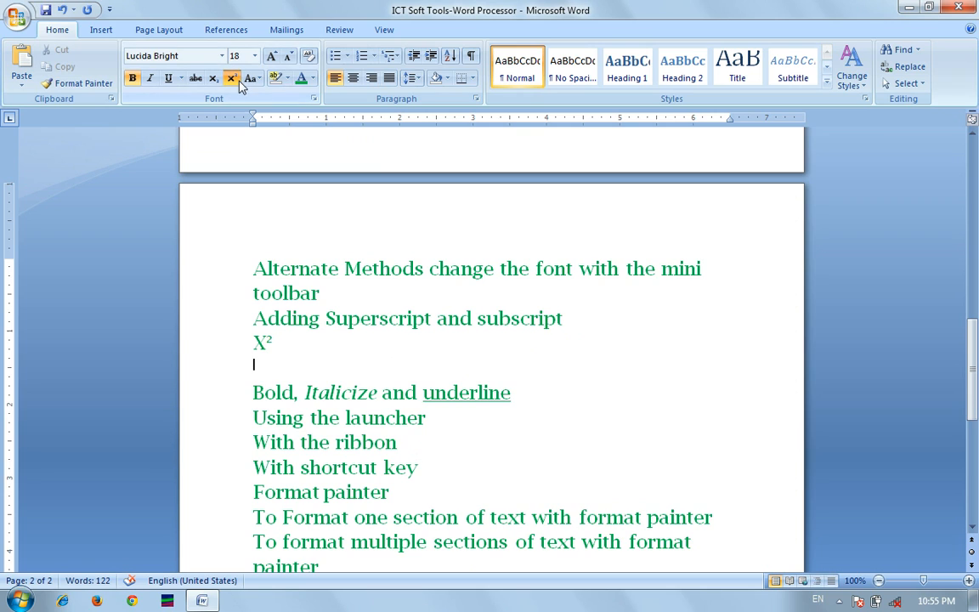
key(ctrl+shift+plus)
text(O2)
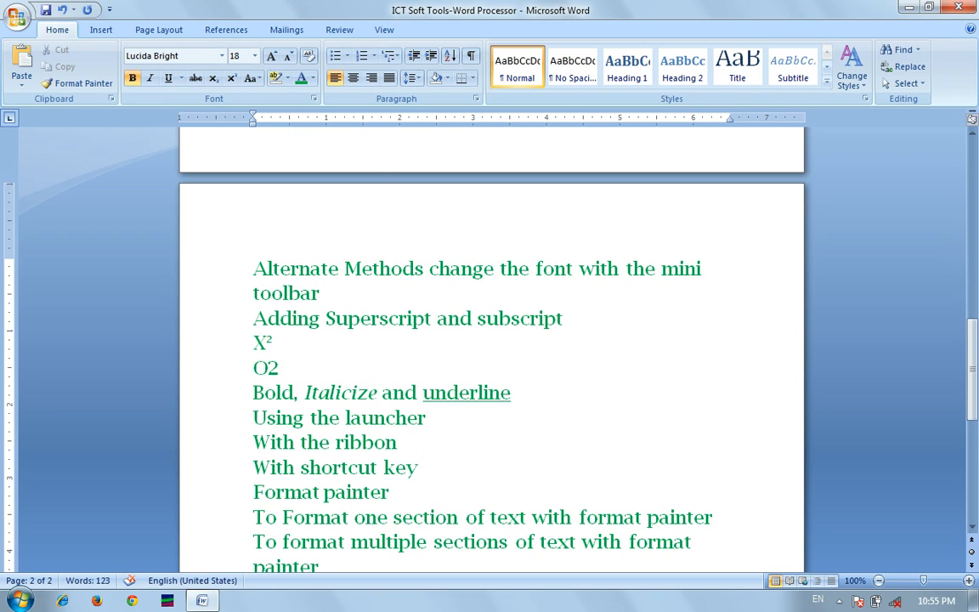
key(shift+Left)
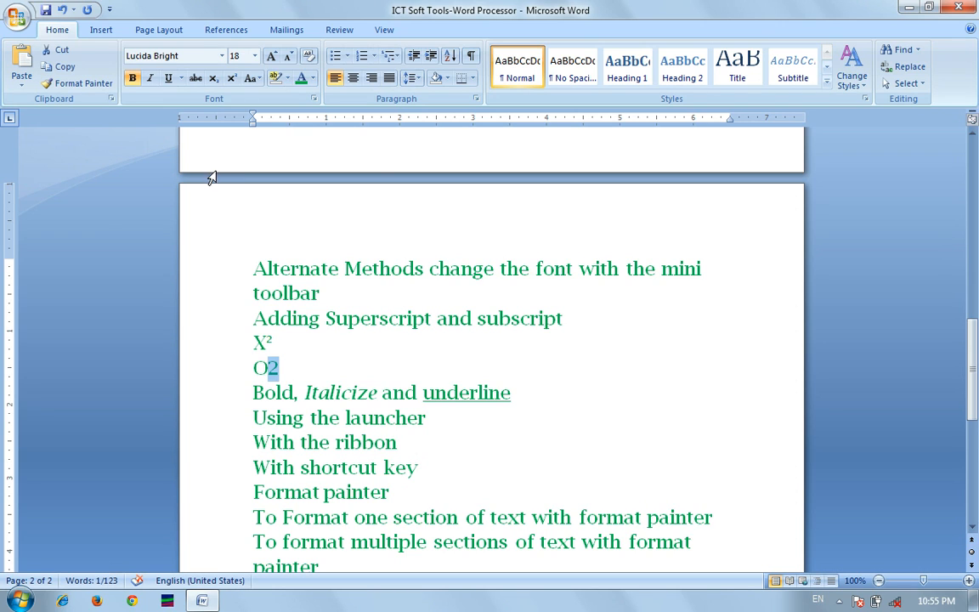
click(213, 85)
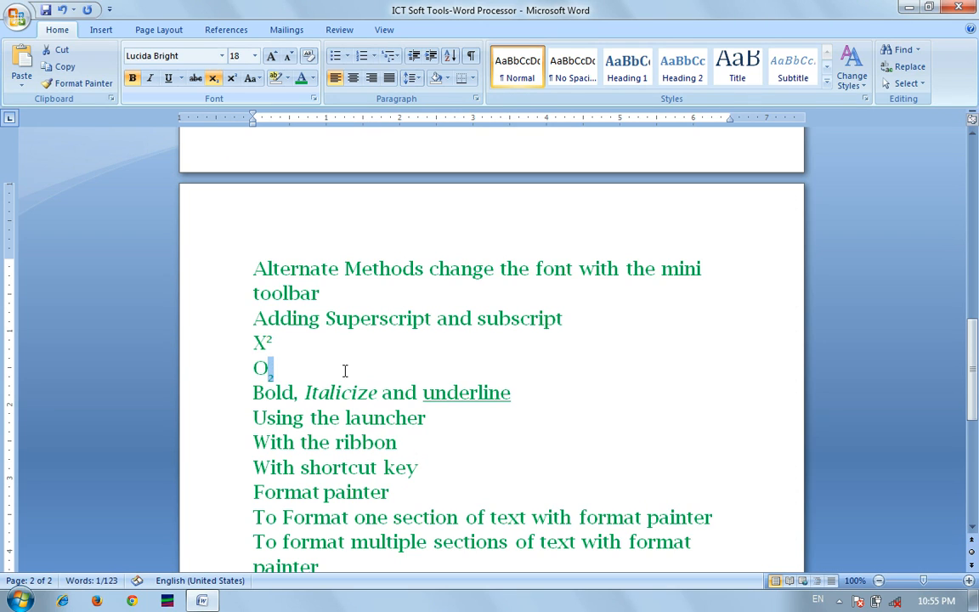
key(Right)
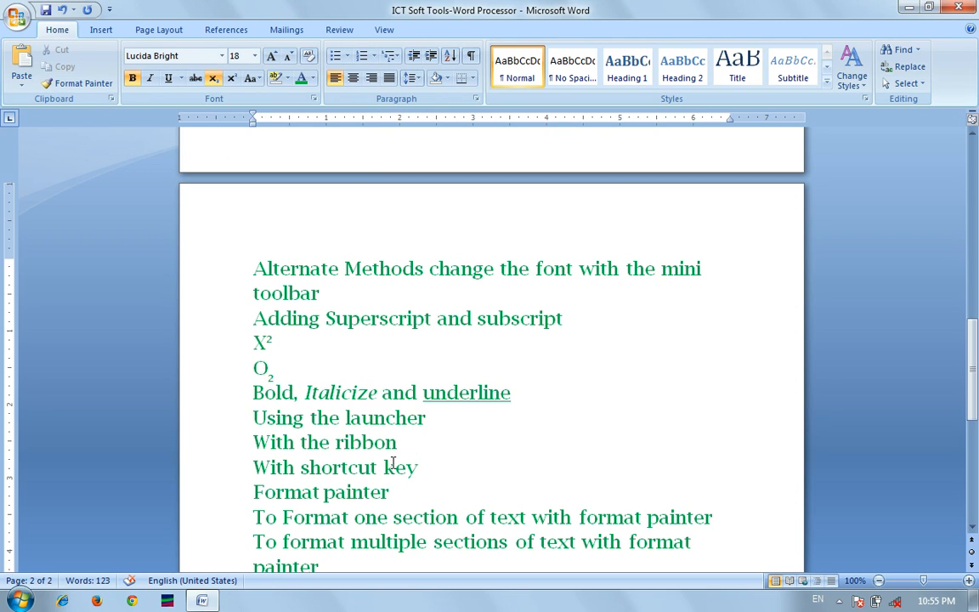
Place the cursor at the start of the Using the launcher line.
key(Down)
key(Down)
key(Left)
key(Left)
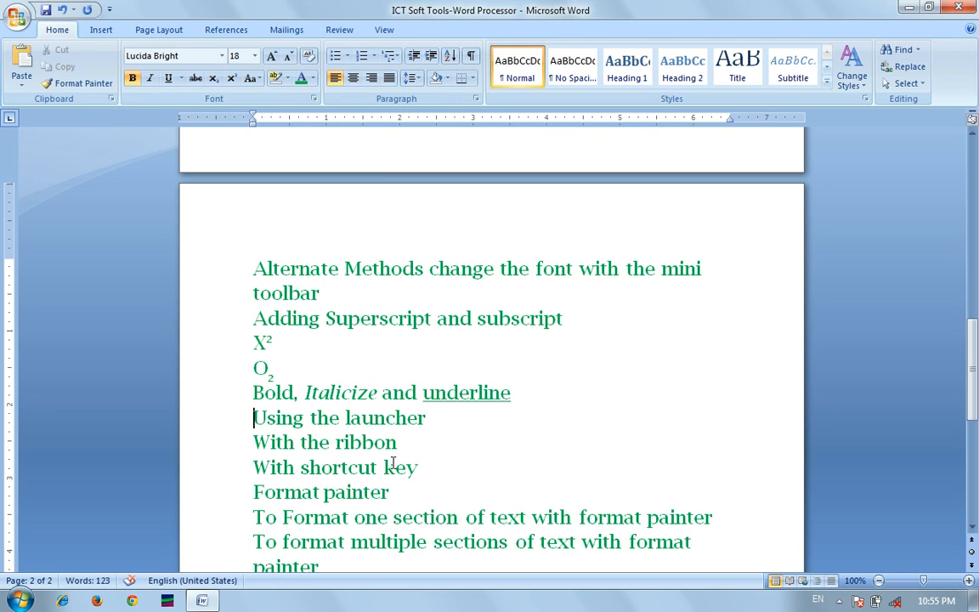
key(Left)
key(Right)
Select the Using the launcher line and set its complex-script font to Andalus in the Font dialog.
key(shift+Right)
key(shift+Right)
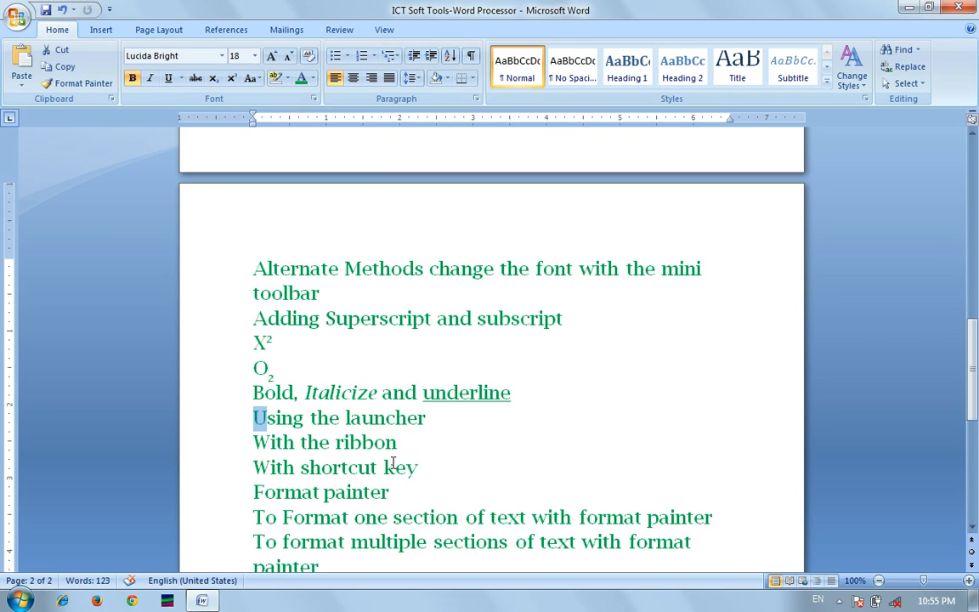
key(shift+Right)
key(shift+Right)
key(shift+Right)
key(shift+Right)
key(shift+Right)
key(shift+Right)
key(shift+Right)
key(shift+Right)
key(shift+Right)
key(shift+Right)
key(shift+Right)
key(shift+Right)
key(shift+Right)
key(shift+Right)
key(shift+Right)
key(shift+Right)
key(shift+Right)
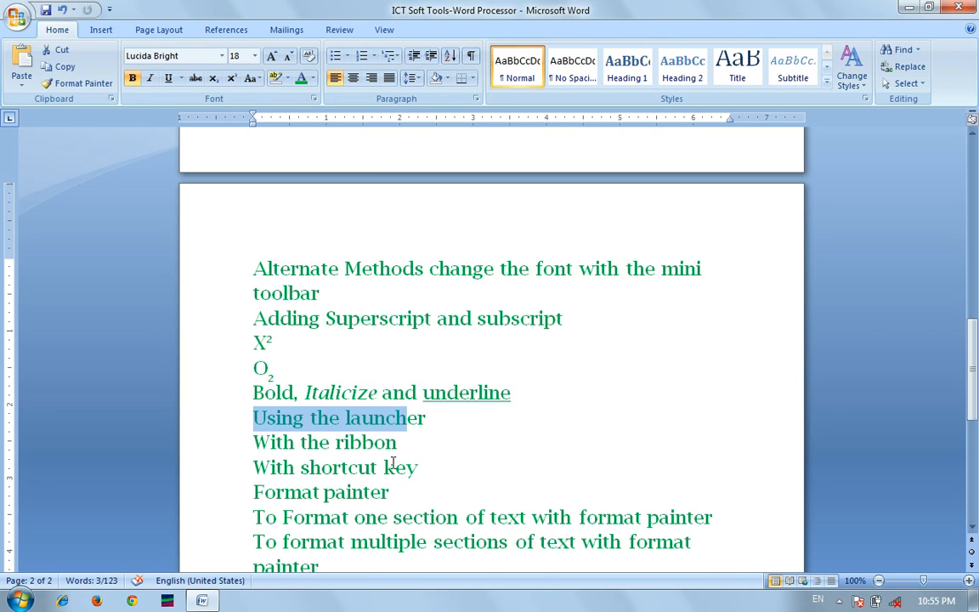
click(314, 100)
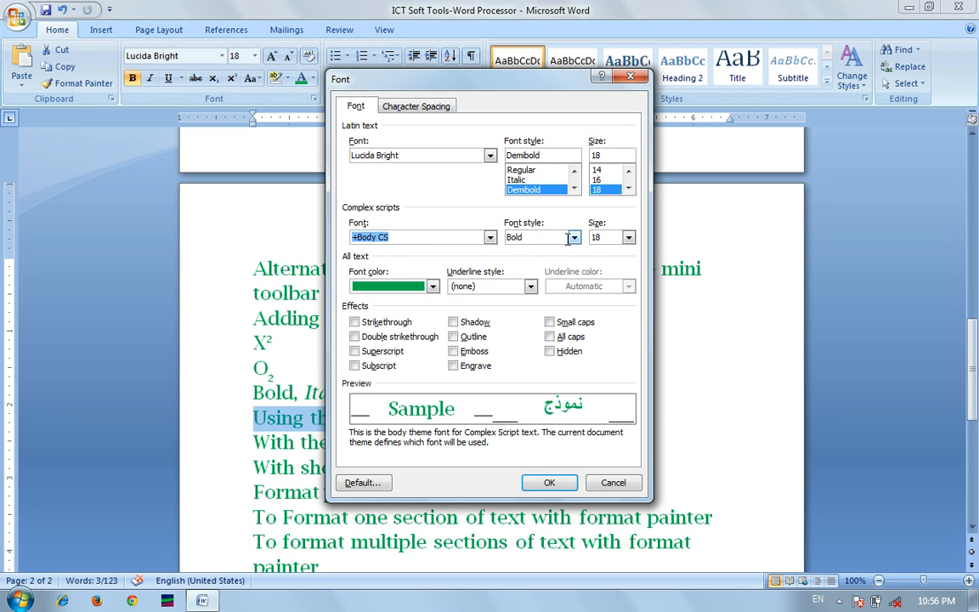
click(548, 482)
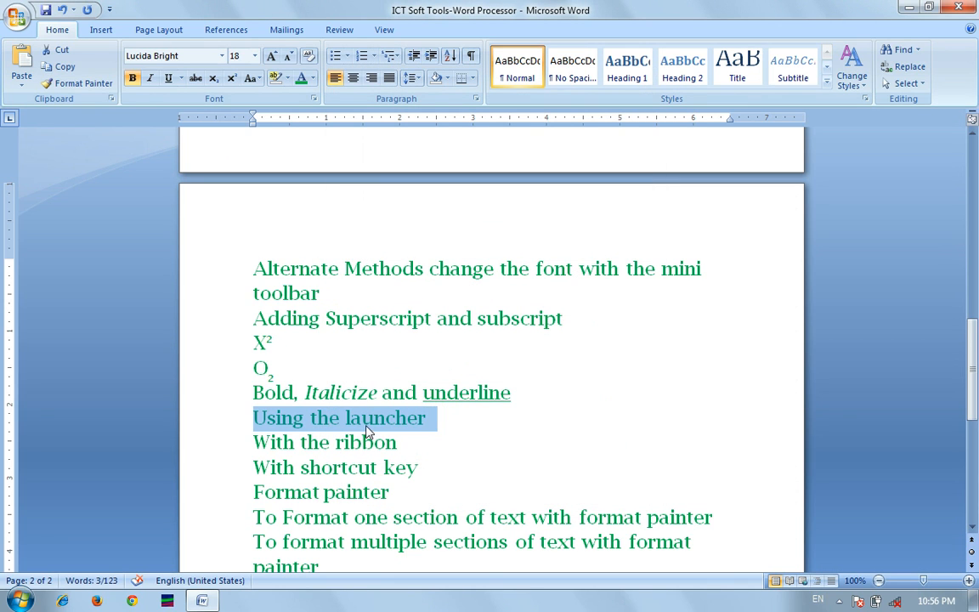
click(314, 99)
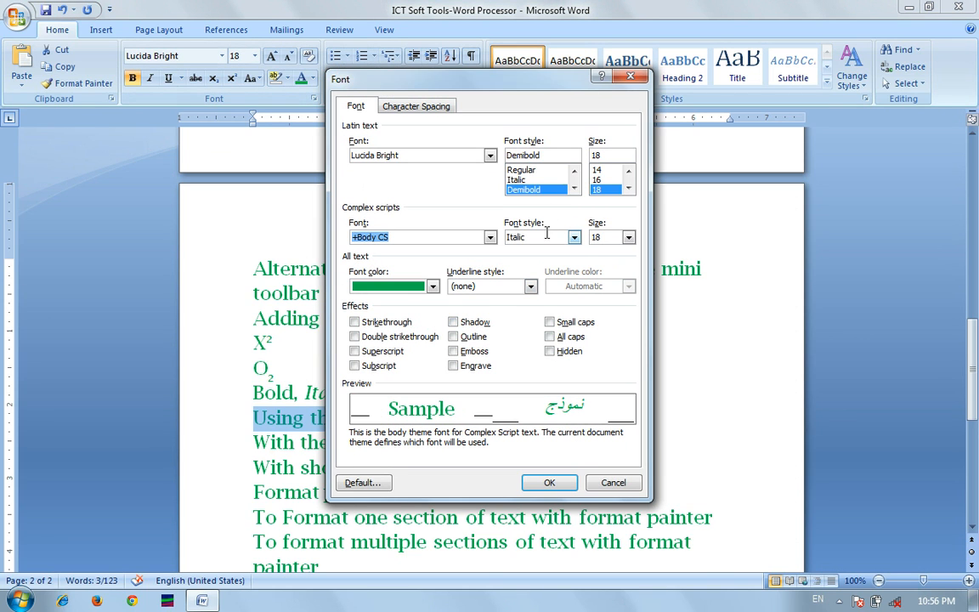
click(492, 238)
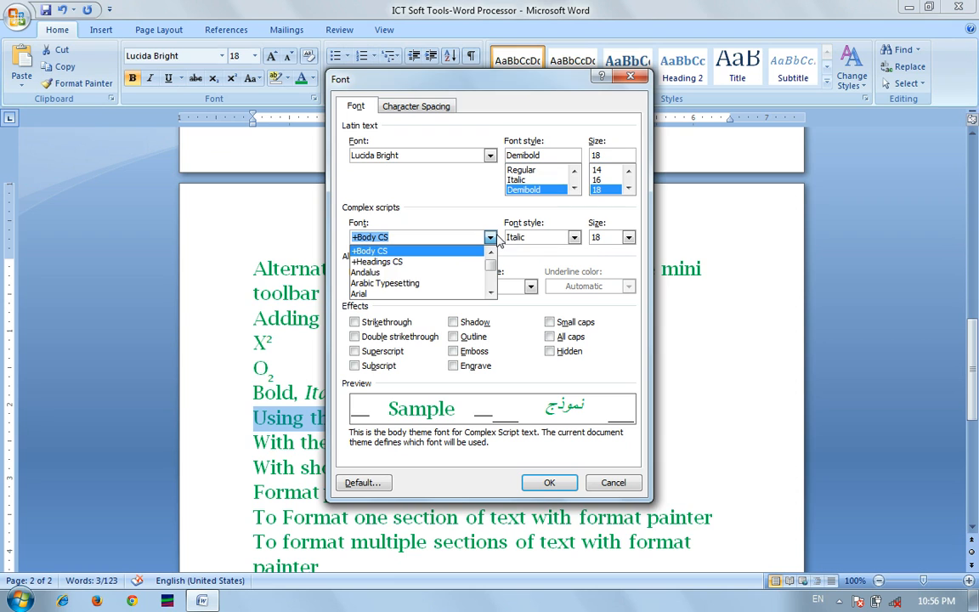
click(460, 273)
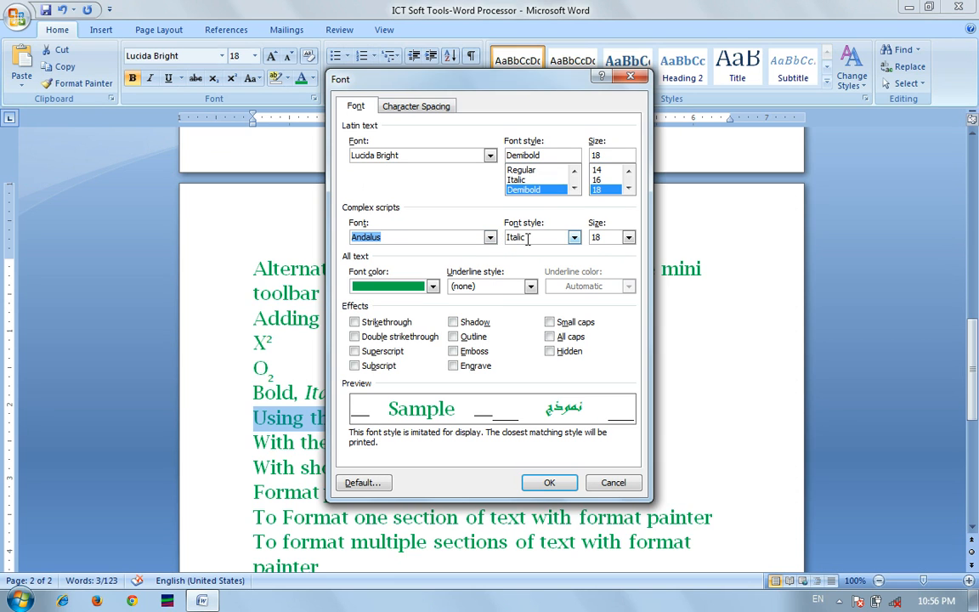
click(550, 484)
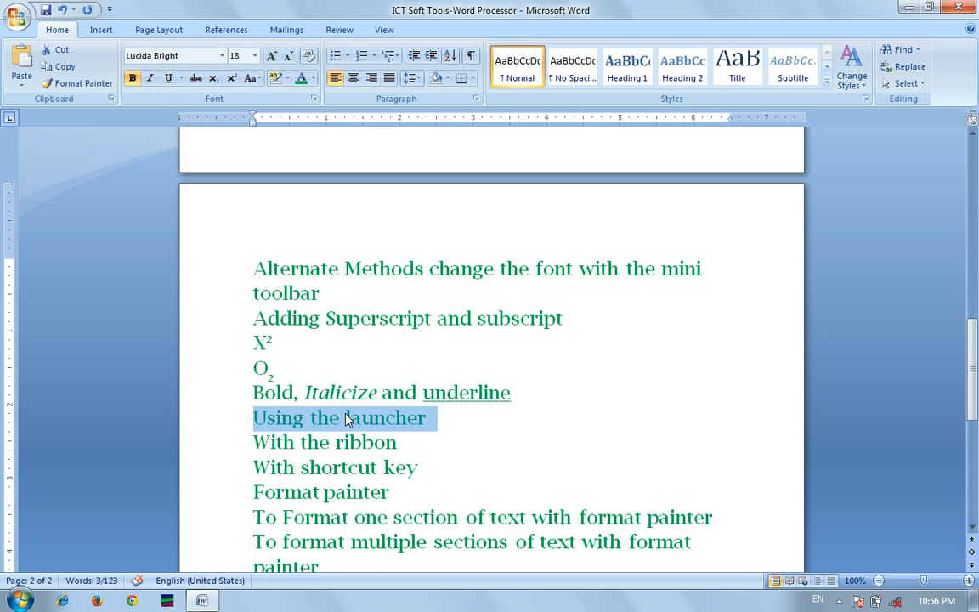
Toggle bold off, add italic and underline, then reapply bold to Using the launcher.
key(ctrl+b)
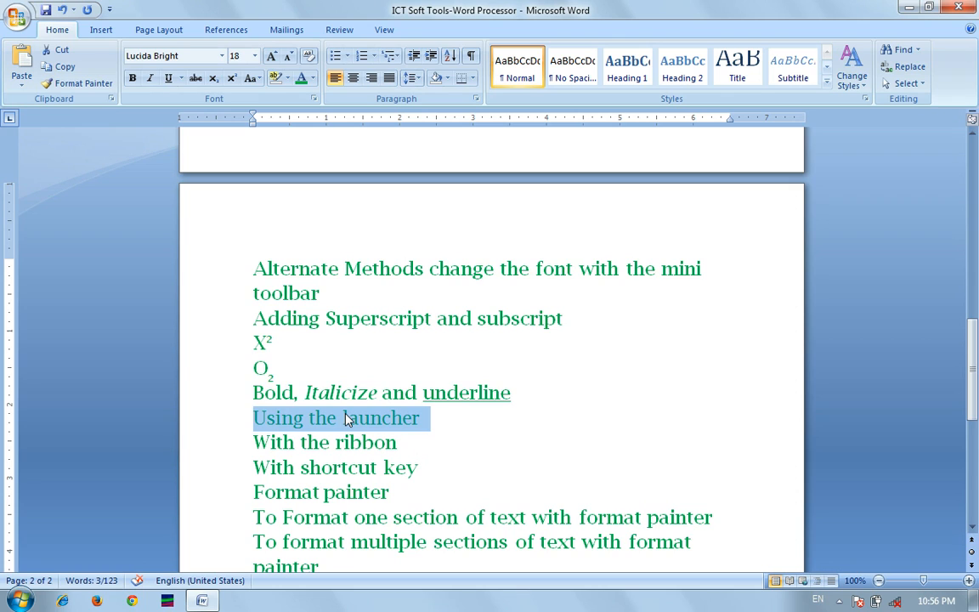
key(ctrl+i)
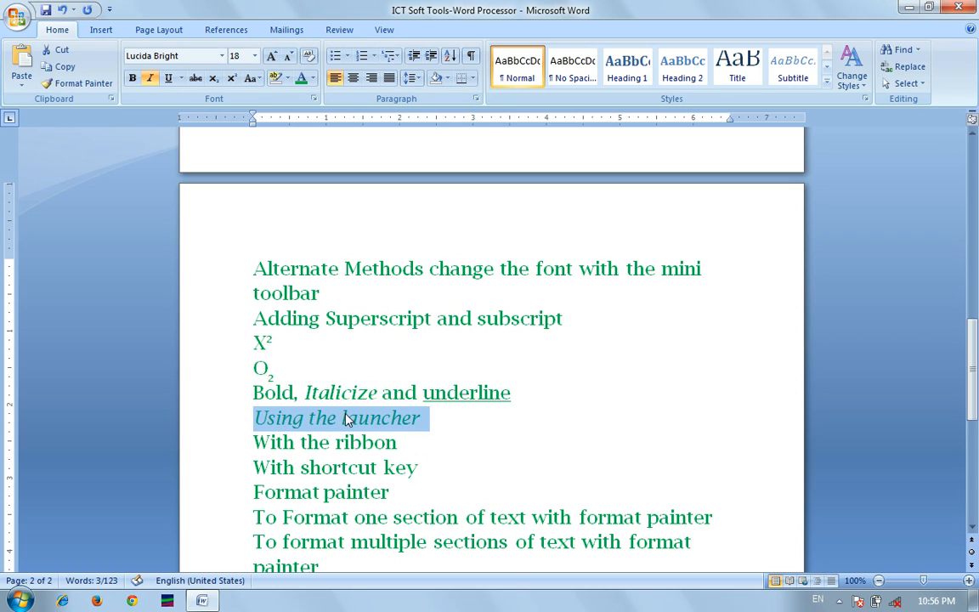
key(ctrl+u)
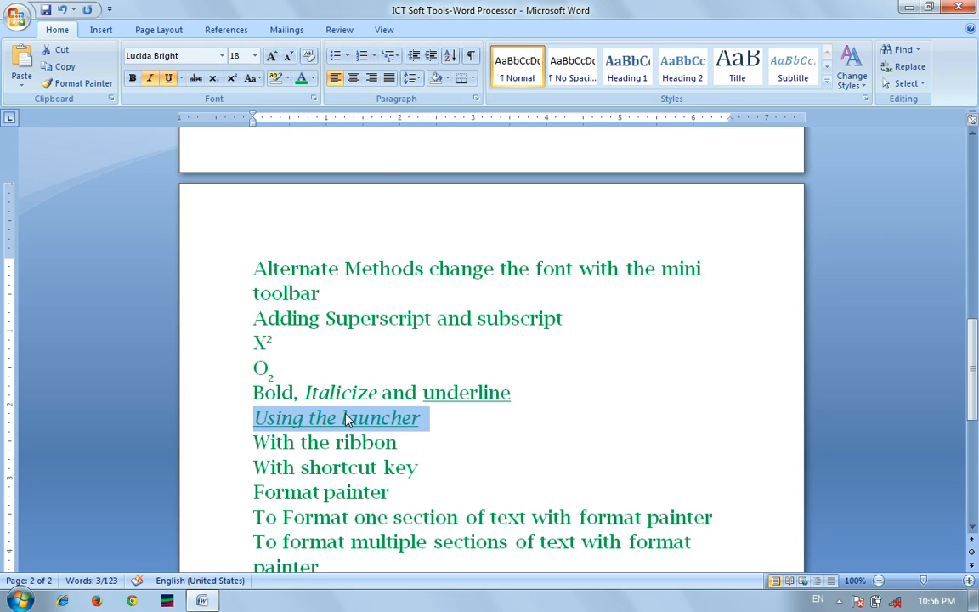
key(ctrl+b)
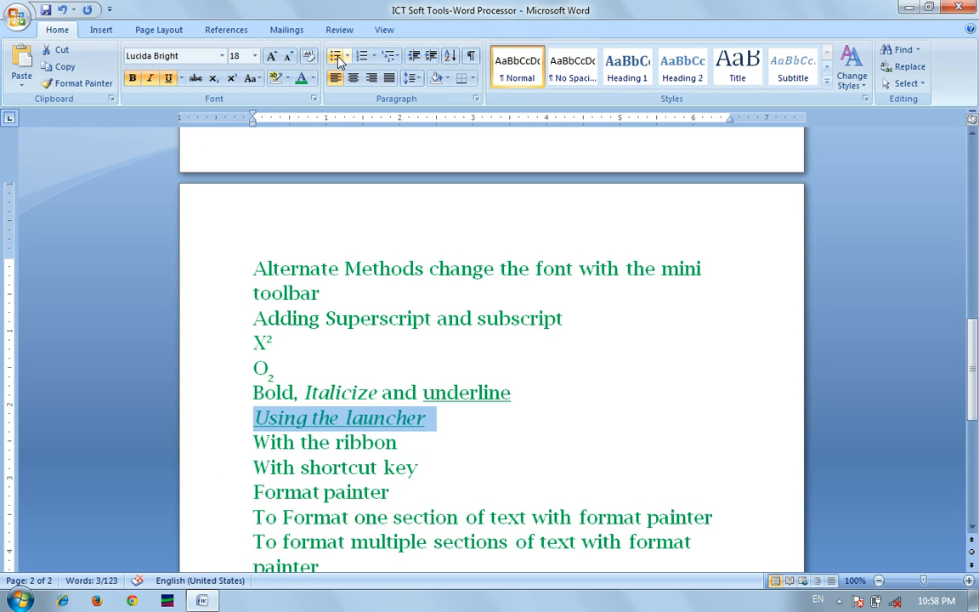
Colour Using the launcher red and copy its formatting with Format Painter.
click(313, 79)
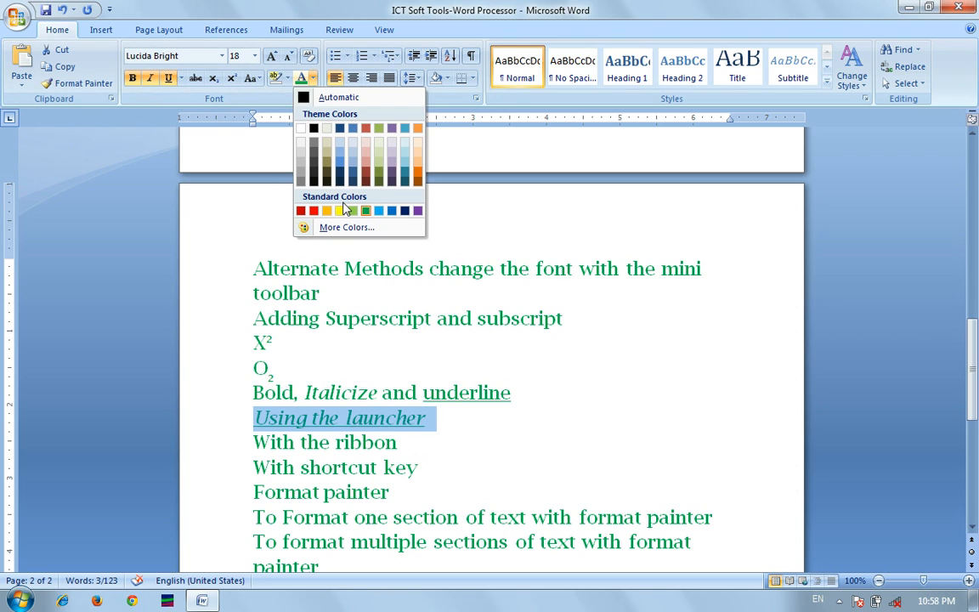
click(314, 211)
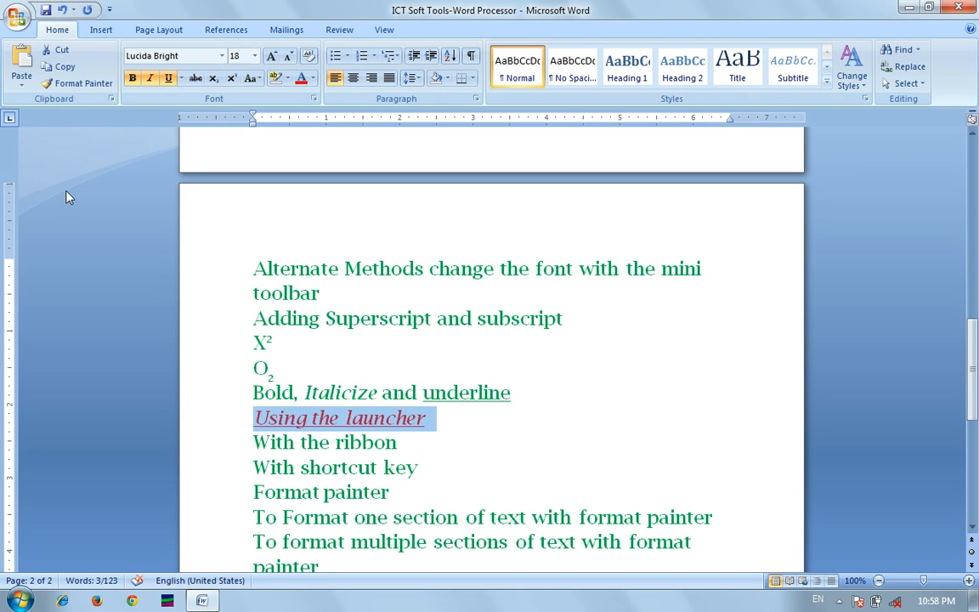
click(75, 85)
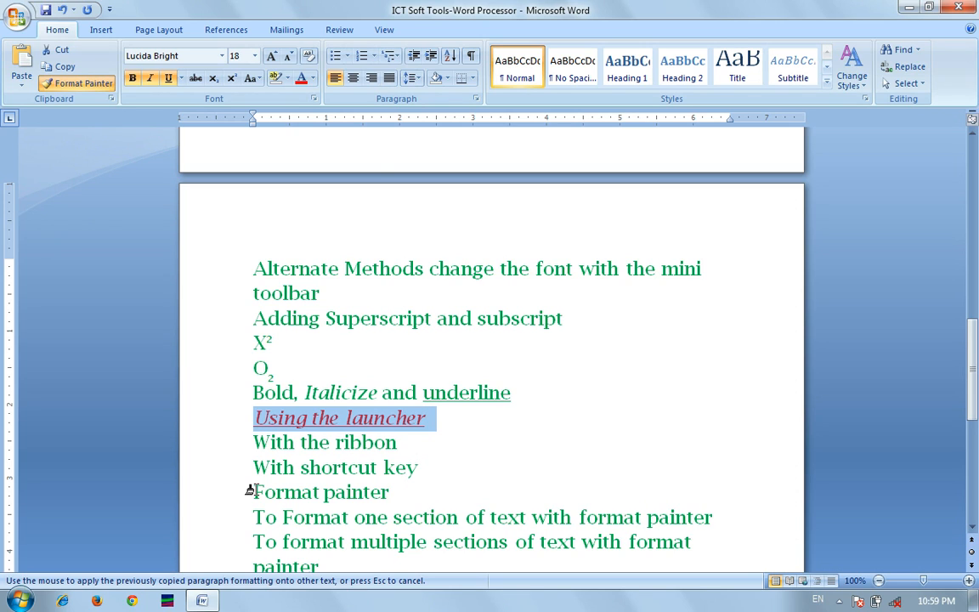
Paint the red italic underlined formatting onto Format painter and the lines from Alternate Methods through X2.
drag(252, 491, 405, 497)
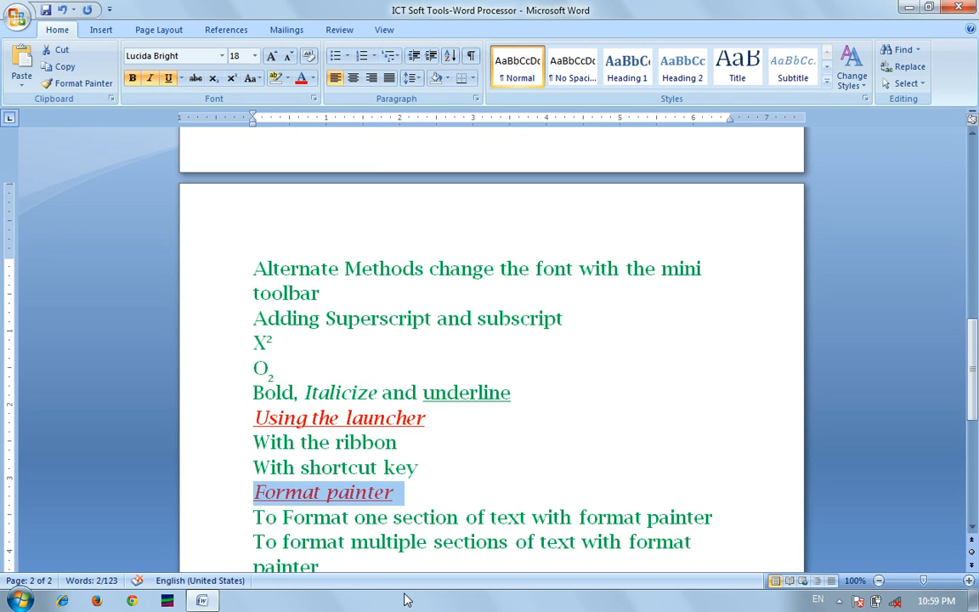
click(74, 89)
click(68, 85)
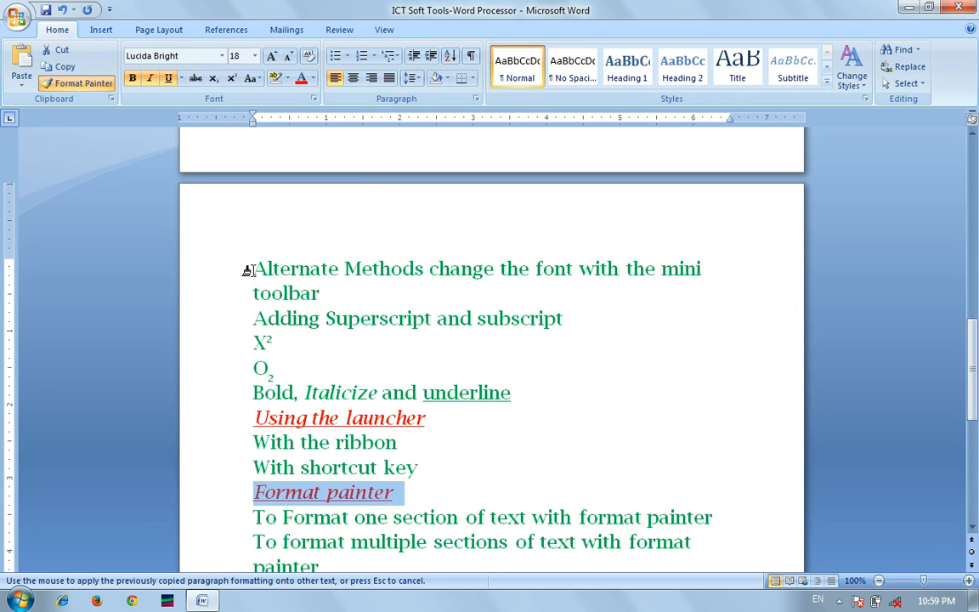
drag(248, 270, 378, 358)
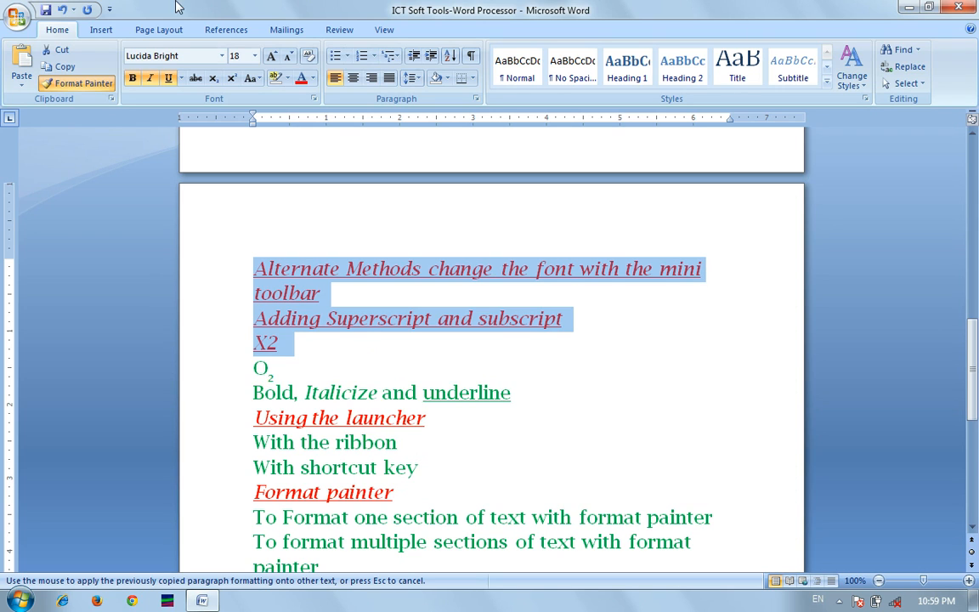
Turn off Format Painter on the Home tab.
click(153, 31)
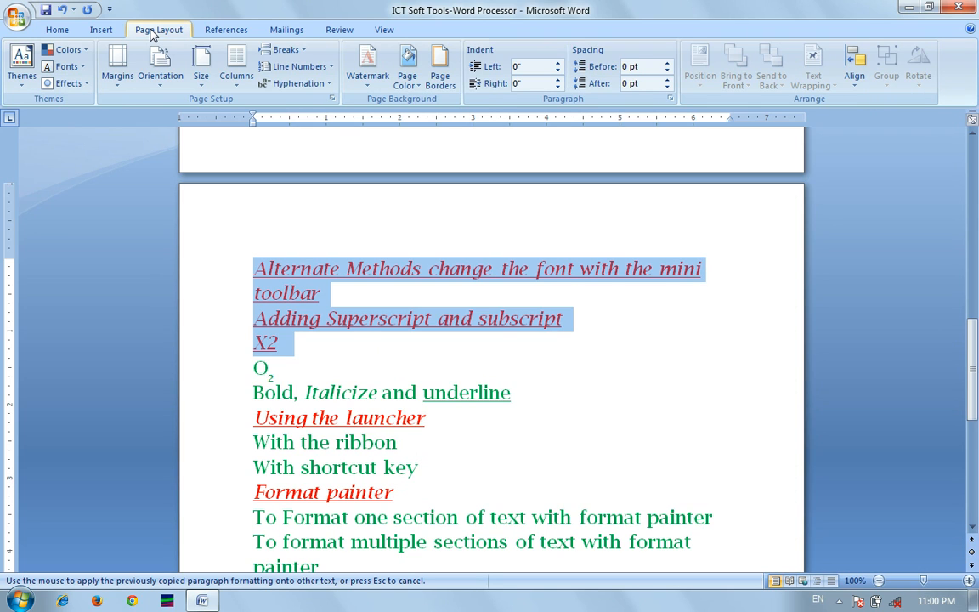
click(61, 33)
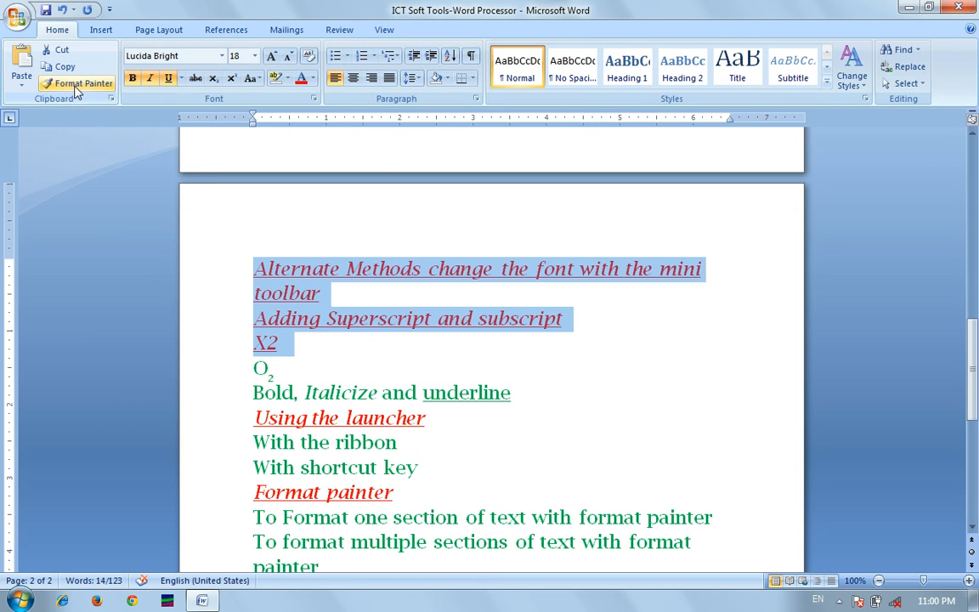
click(77, 89)
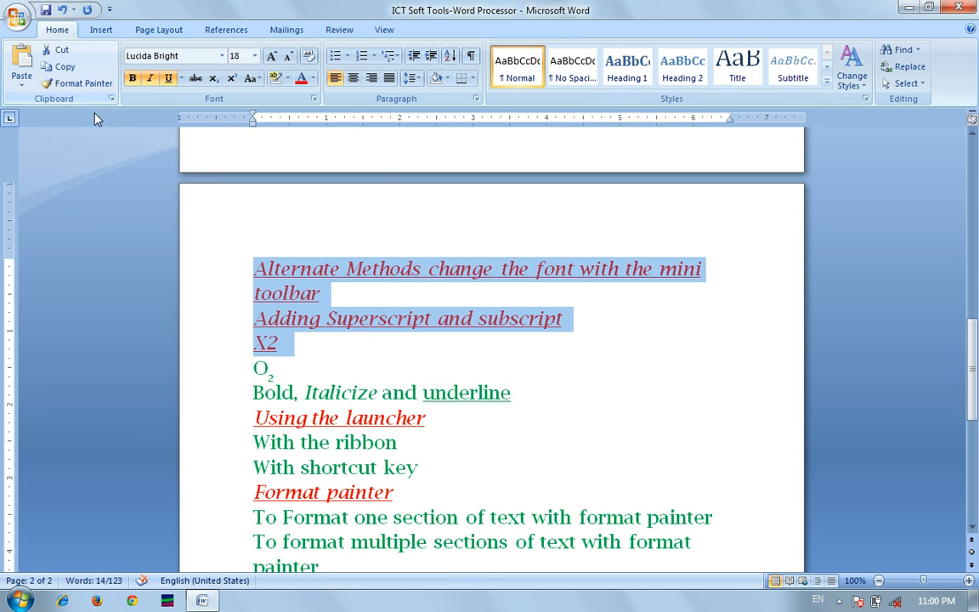
Set the document's paper size to A4 (8.27" x 11.69").
click(158, 30)
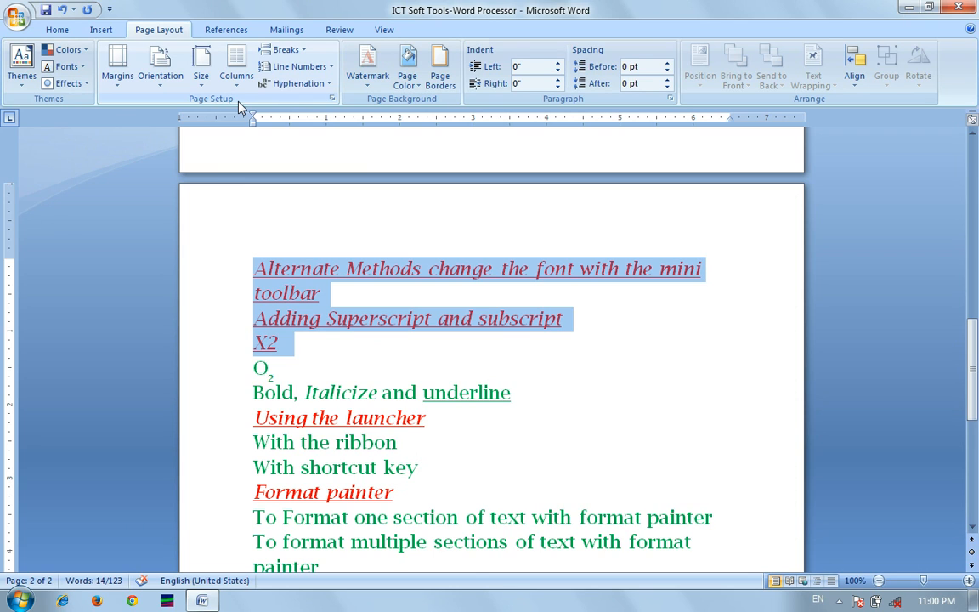
click(202, 78)
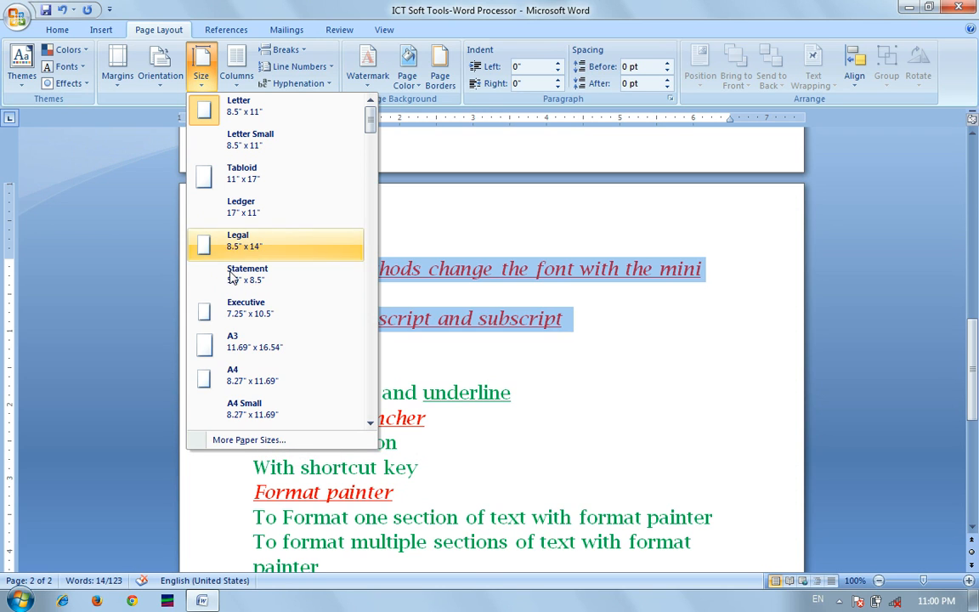
click(251, 384)
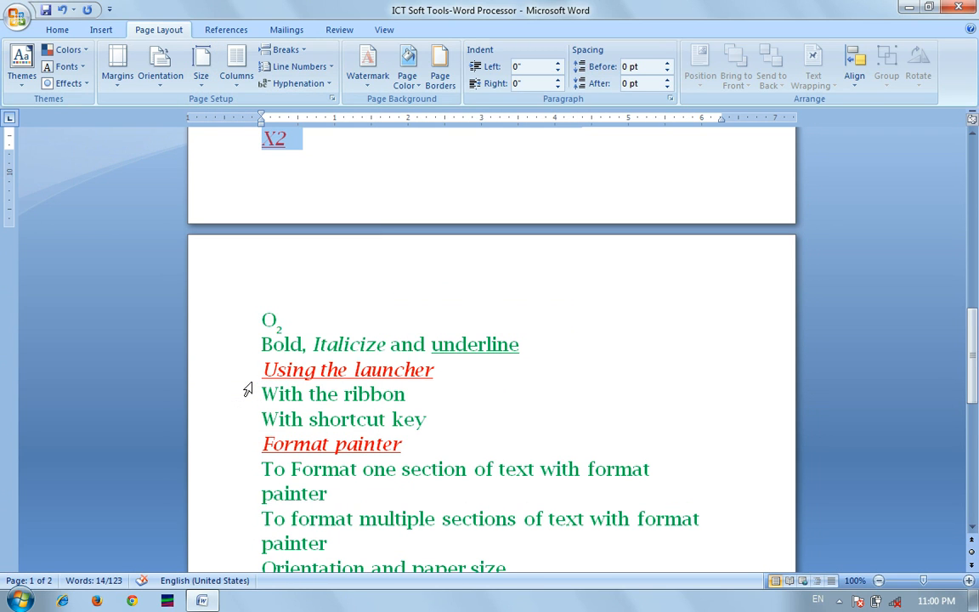